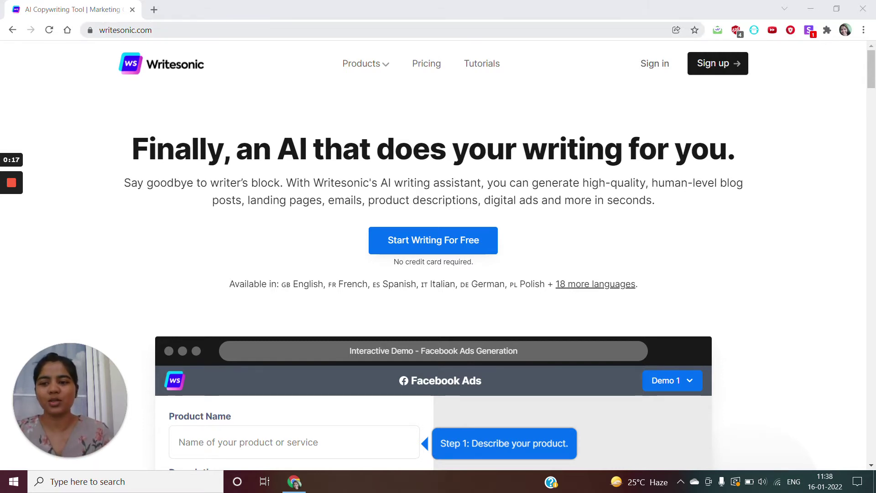
# Step: Go to the Writesonic sign-in page from the marketing homepage
pyautogui.click(654, 63)
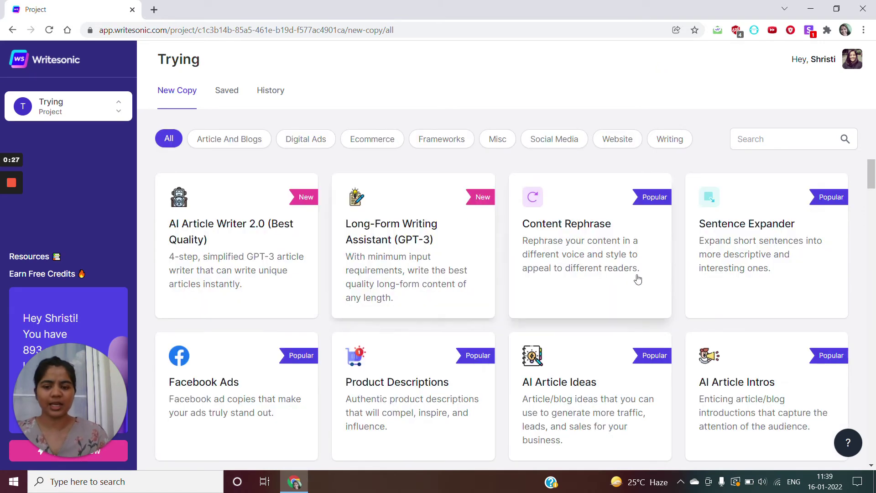
pyautogui.moveTo(872, 179); pyautogui.dragTo(865, 314)
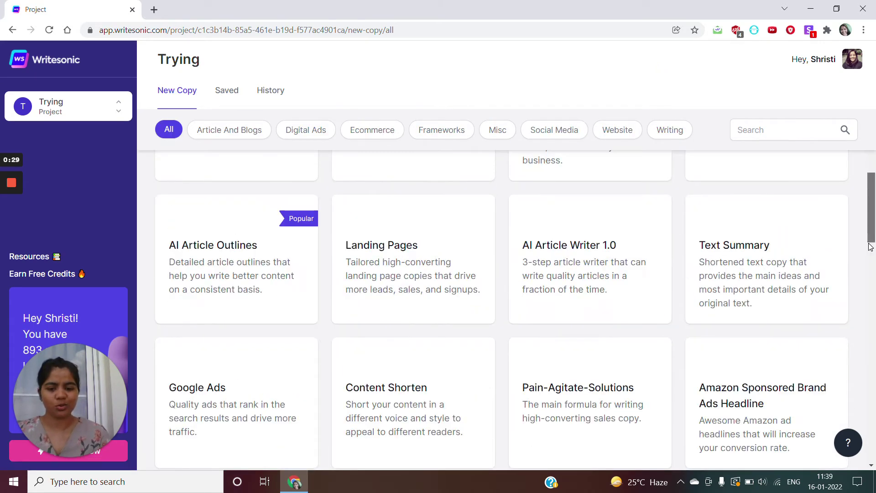
pyautogui.scroll(5, 844, 243)
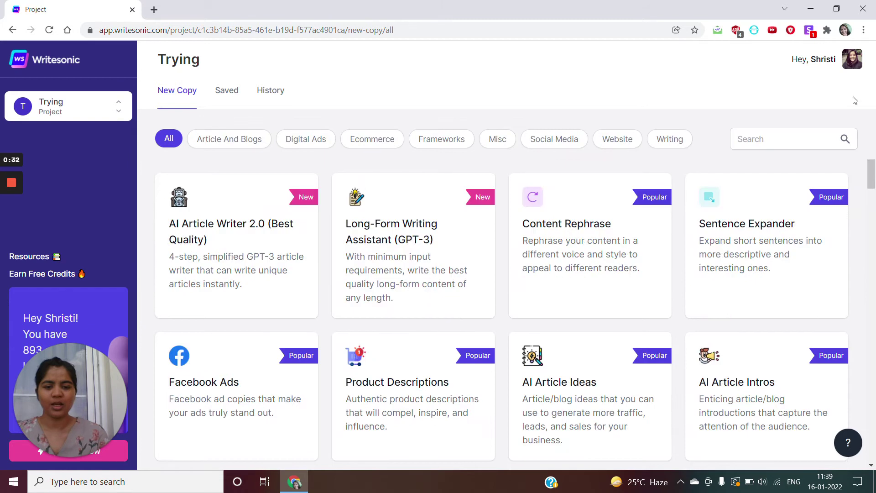
# Step: Open the Content Rephrase template from the Trying project's New Copy gallery
pyautogui.click(593, 256)
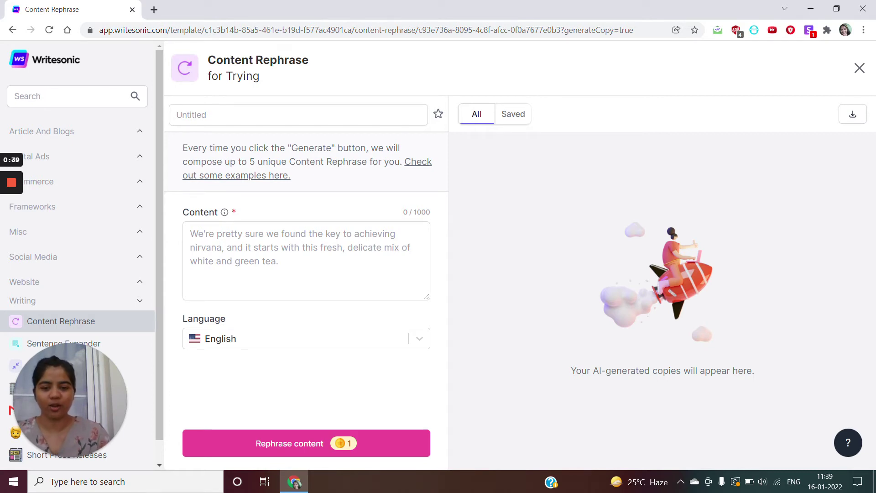
# Step: View the Content Rephraser examples in a new tab, then return to the empty rephrase form
pyautogui.click(416, 163)
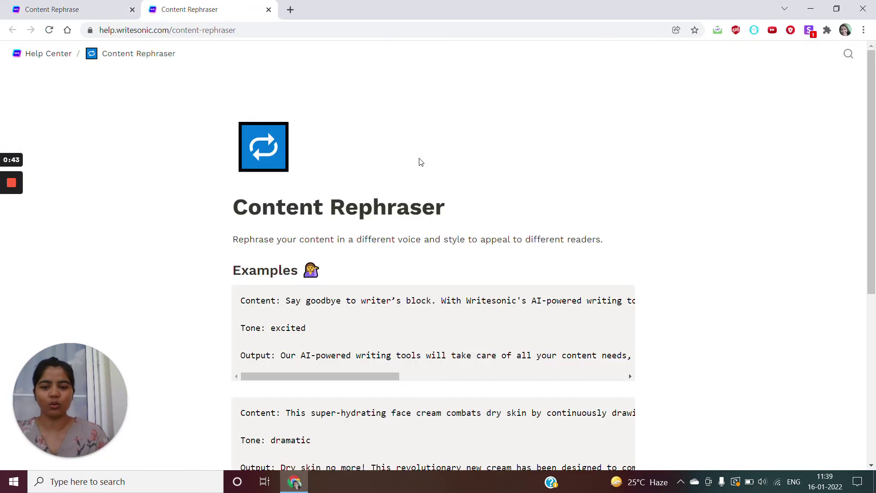
pyautogui.moveTo(873, 153)
pyautogui.mouseDown()
pyautogui.moveTo(873, 288)
pyautogui.moveTo(873, 137)
pyautogui.mouseUp()
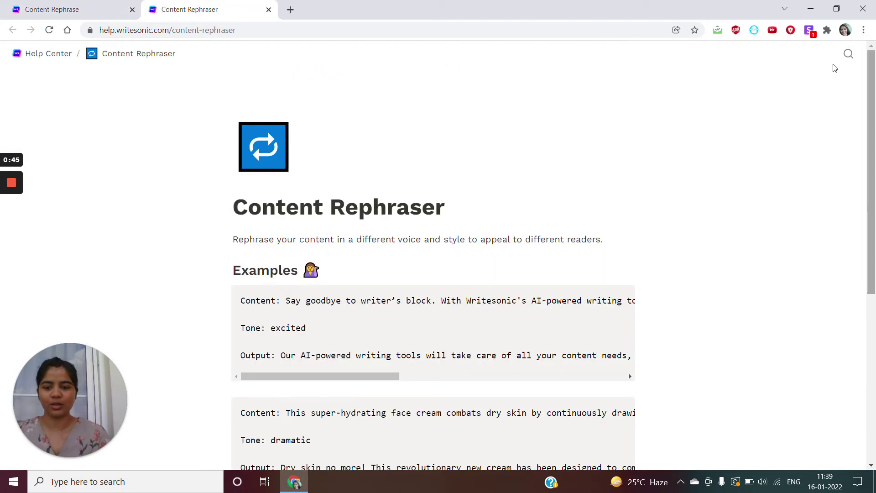
pyautogui.click(86, 5)
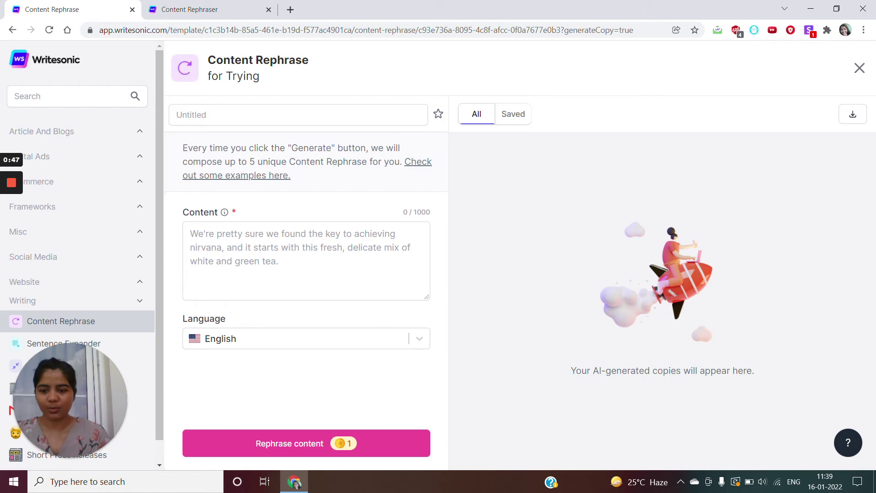
pyautogui.click(306, 260)
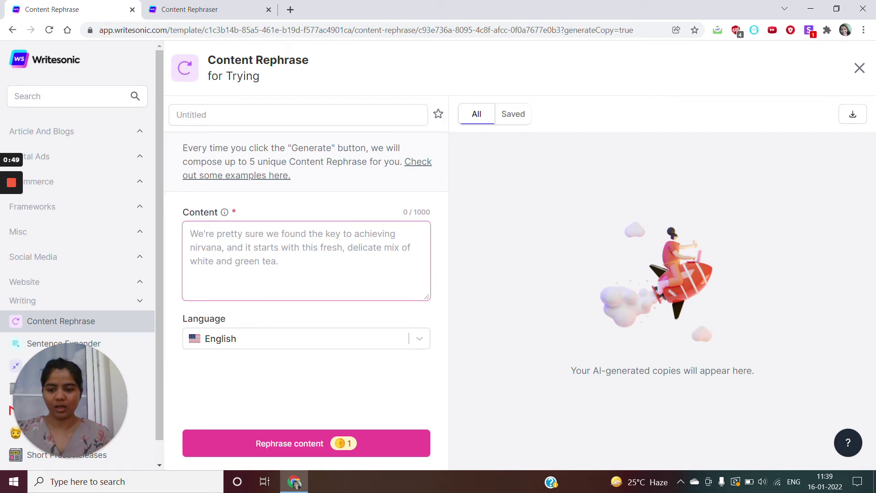
# Step: Paste the writer's-block marketing sentence, keep English as output language, and generate rephrasings
pyautogui.write("Say goodbye to writer’s block. With Writesonic's AI-powered writing tools, you can generate high-performing Ads, Blogs, Landing Pages, Product Descriptions, Ideas and more in seconds.")
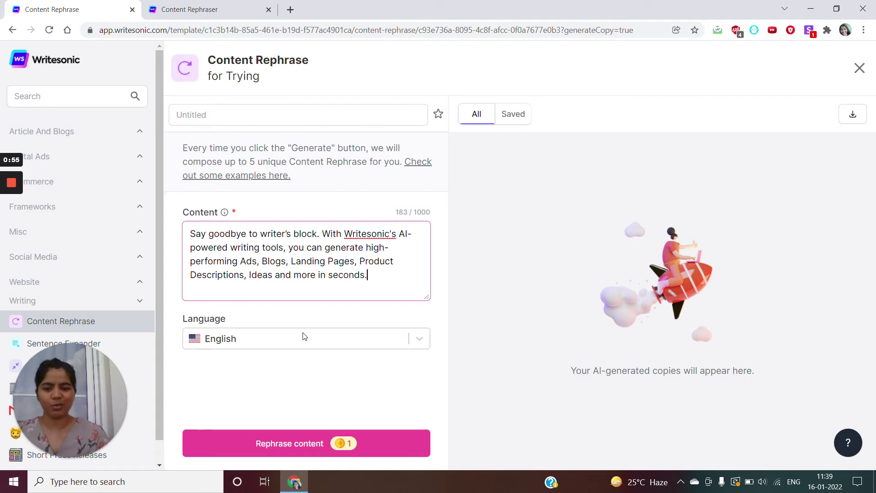
pyautogui.click(419, 341)
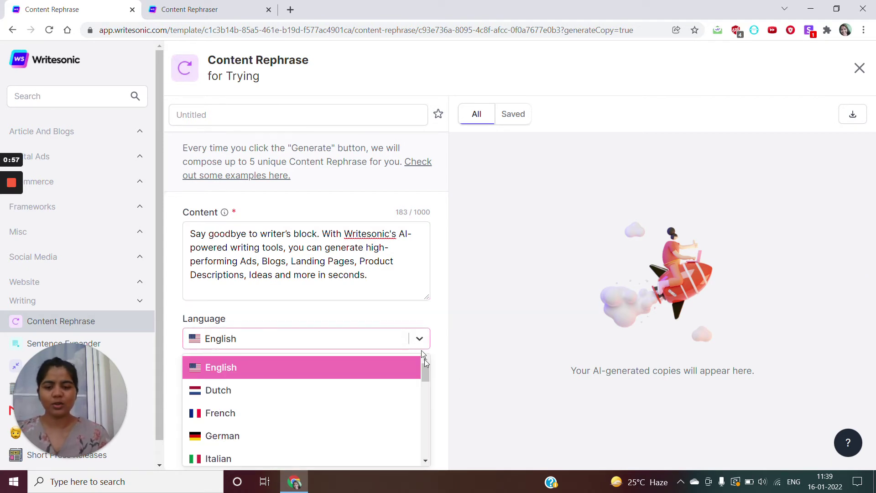
pyautogui.moveTo(426, 361)
pyautogui.mouseDown()
pyautogui.moveTo(427, 464)
pyautogui.moveTo(425, 353)
pyautogui.mouseUp()
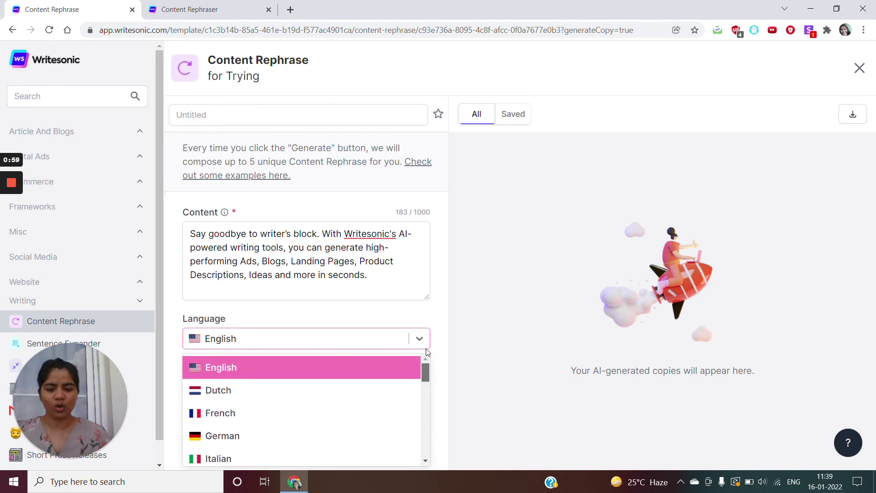
pyautogui.click(271, 371)
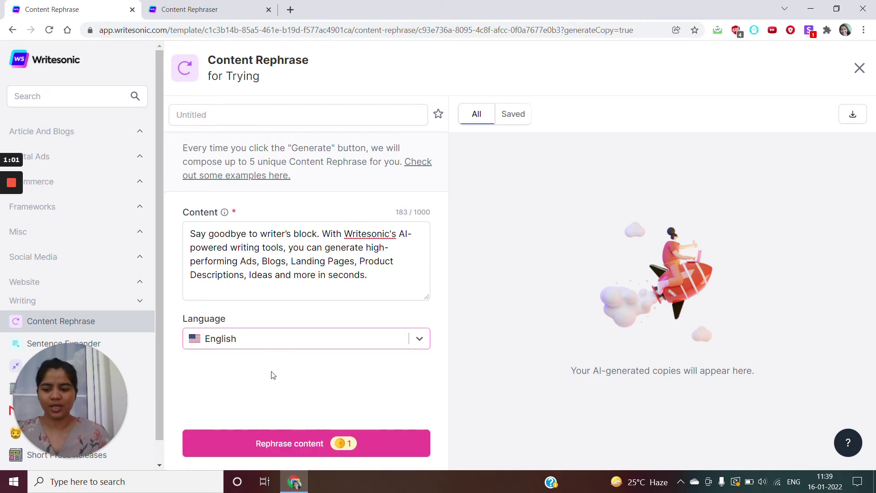
pyautogui.click(287, 445)
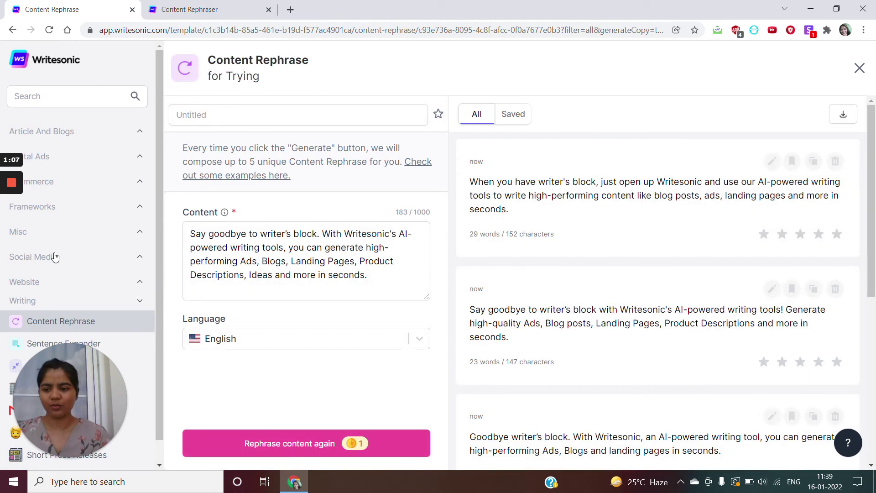
# Step: Expand the Social Media and Ecommerce template groups in the left sidebar
pyautogui.click(55, 256)
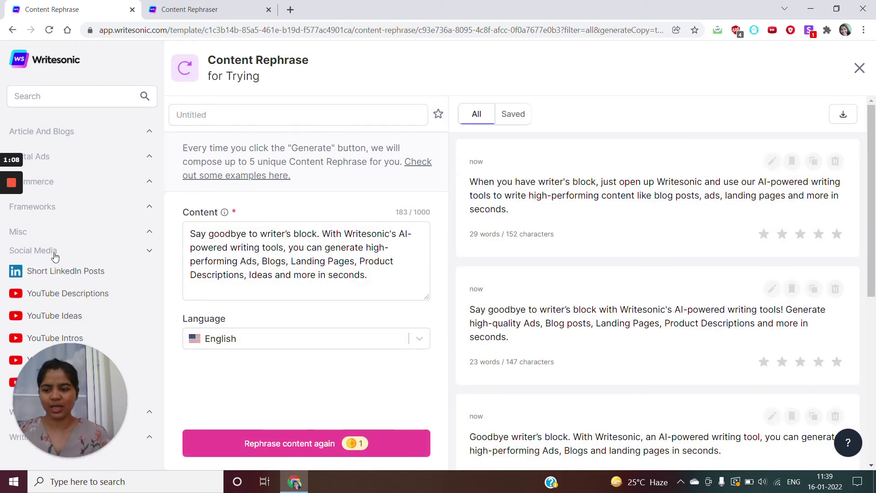
pyautogui.click(65, 181)
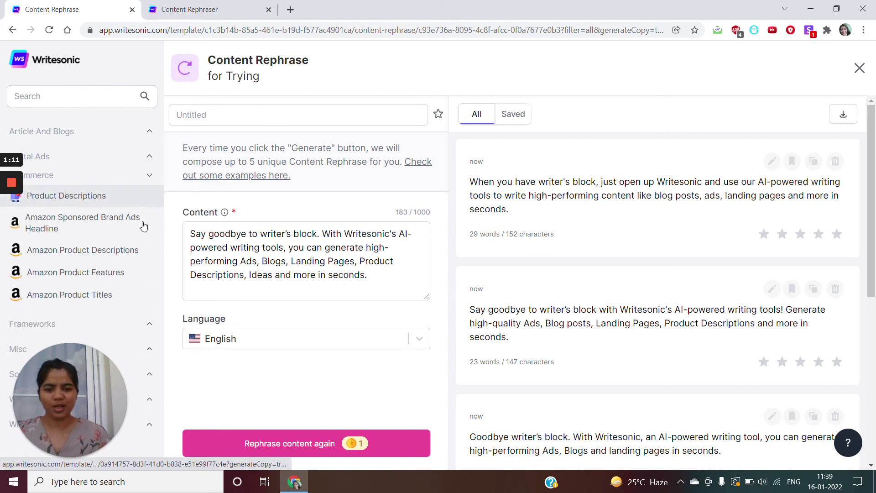